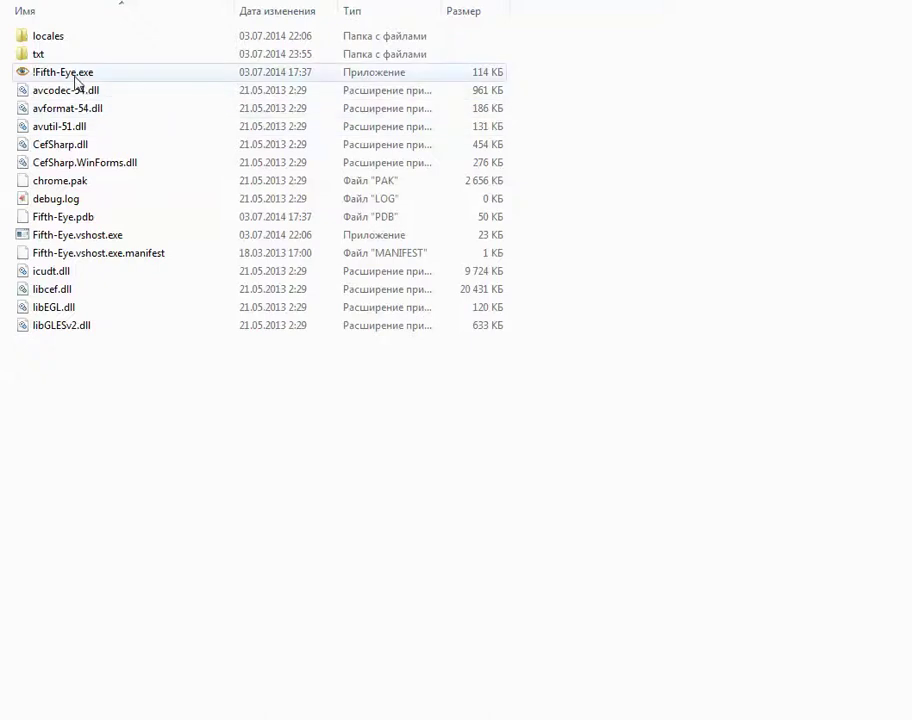
Open 100-link-list.txt from the txt folder, enlarge its window and look through the links to the end of the list.
{"action": "left_click", "coordinate": [43, 58]}
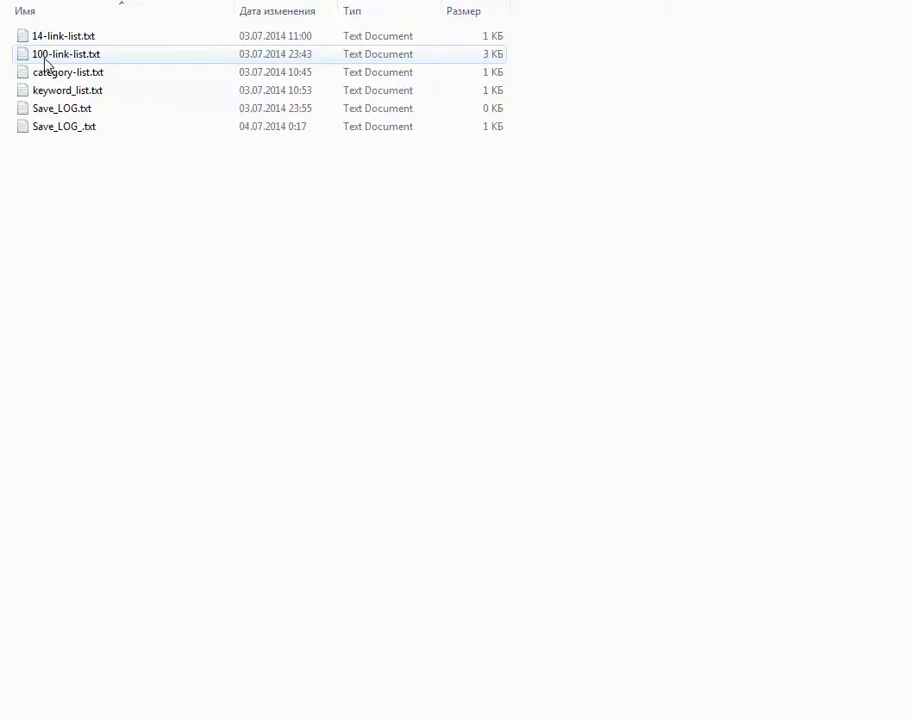
{"action": "left_click", "coordinate": [46, 58]}
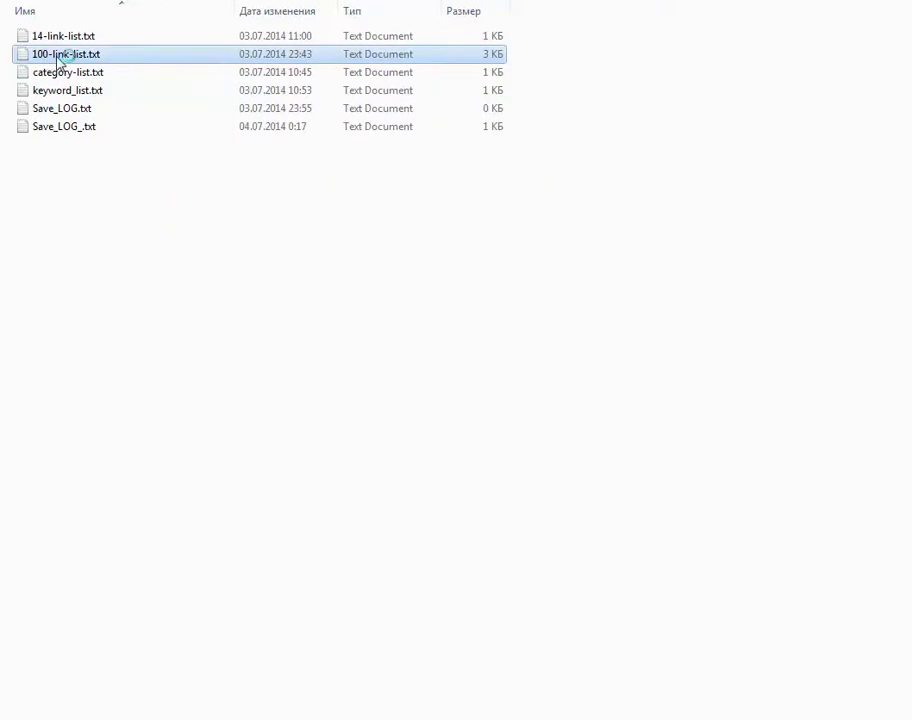
{"action": "double_click", "coordinate": [57, 57]}
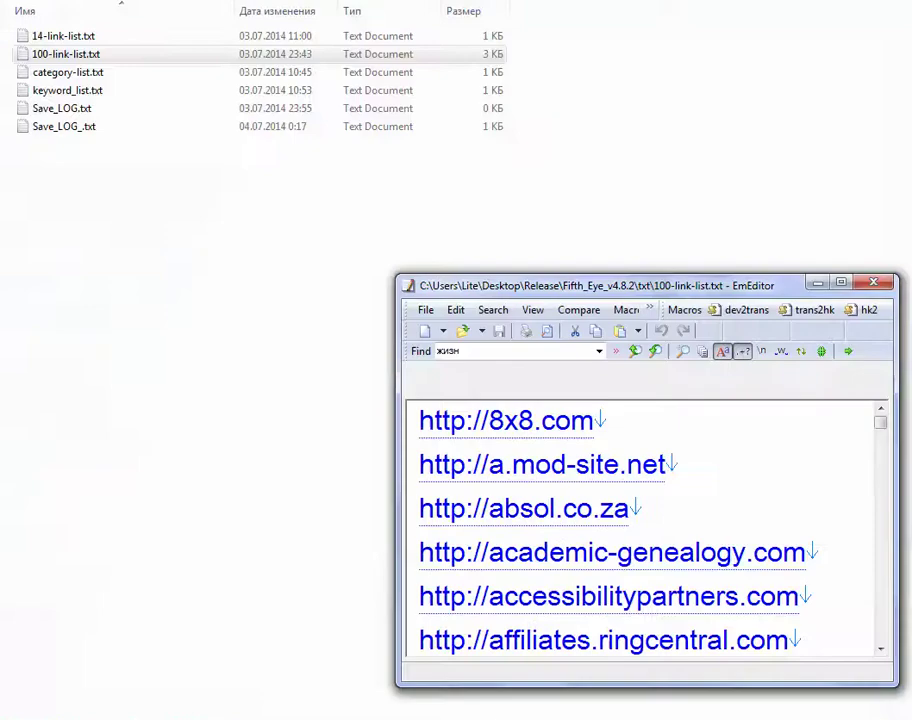
{"action": "left_click_drag", "start_coordinate": [684, 283], "coordinate": [452, 152]}
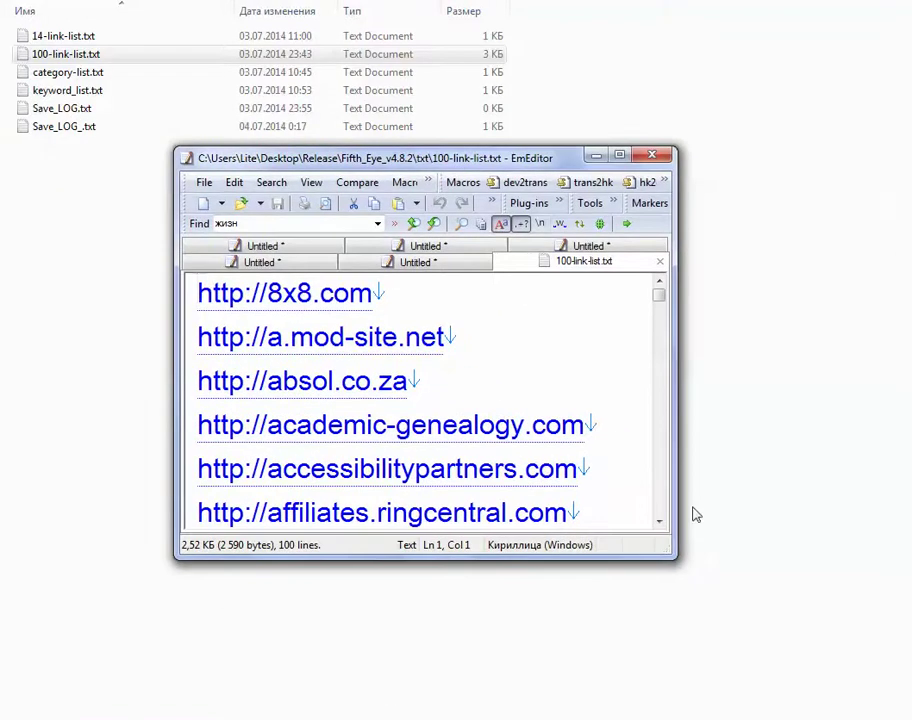
{"action": "left_click_drag", "start_coordinate": [677, 563], "coordinate": [797, 686]}
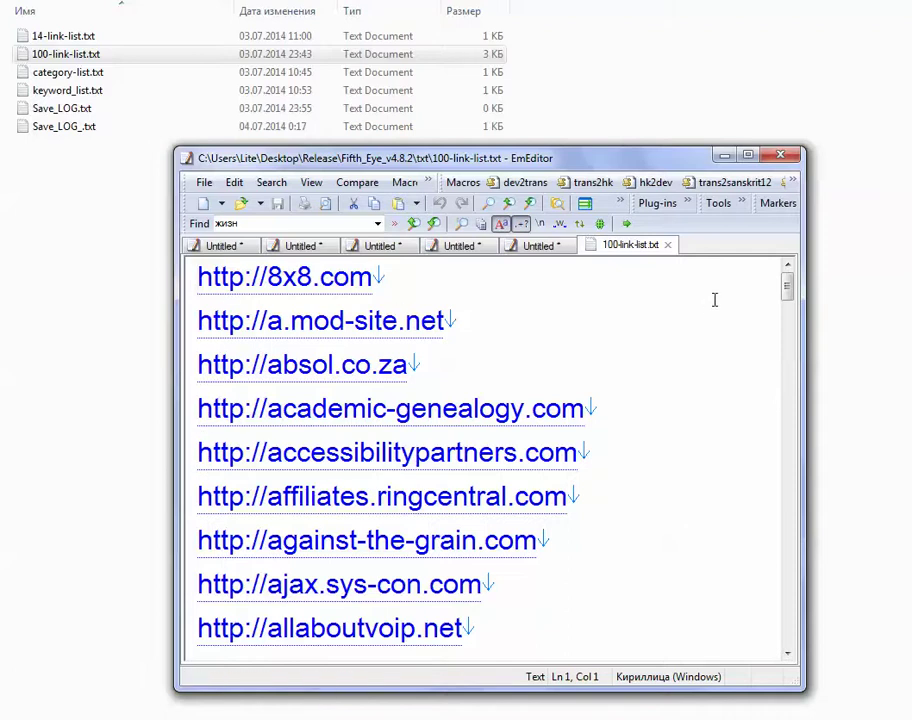
{"action": "left_click_drag", "start_coordinate": [788, 286], "coordinate": [795, 652]}
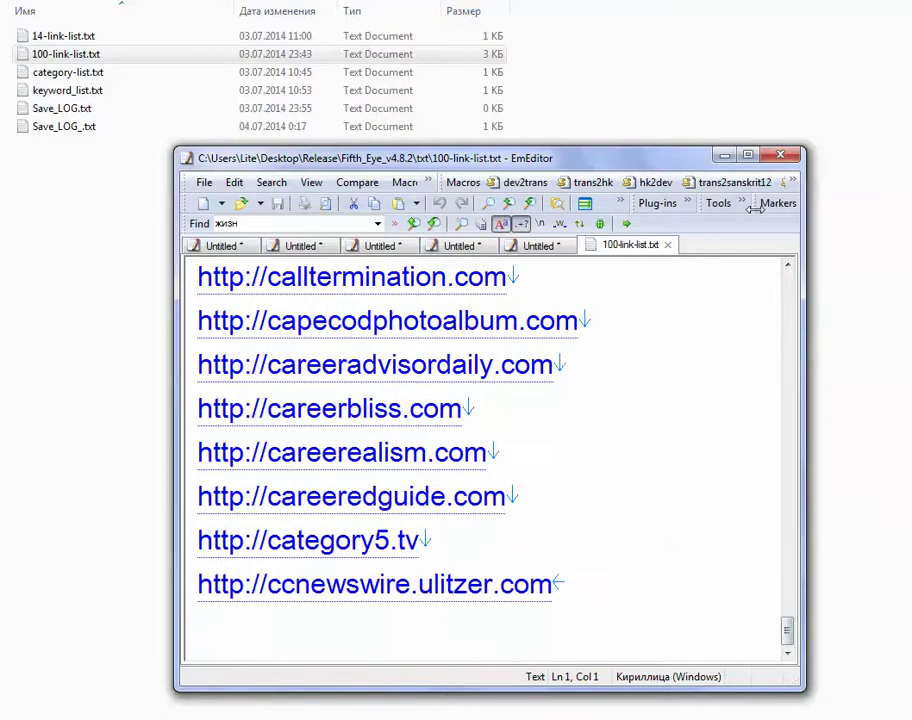
{"action": "left_click", "coordinate": [725, 156]}
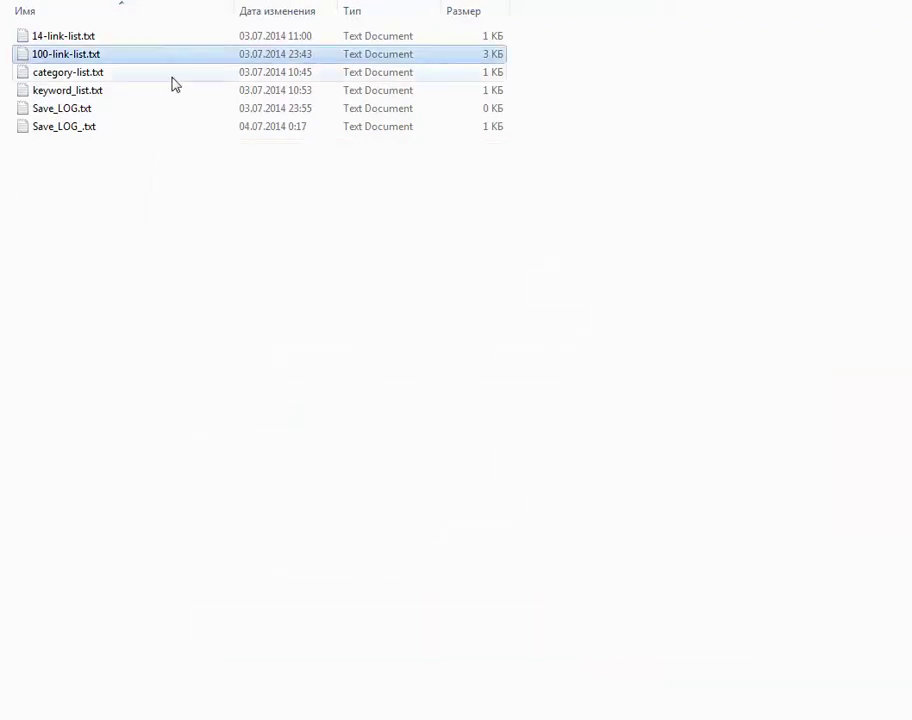
Return to the parent program folder and launch !Fifth-Eye.exe.
{"action": "key", "text": "BackSpace"}
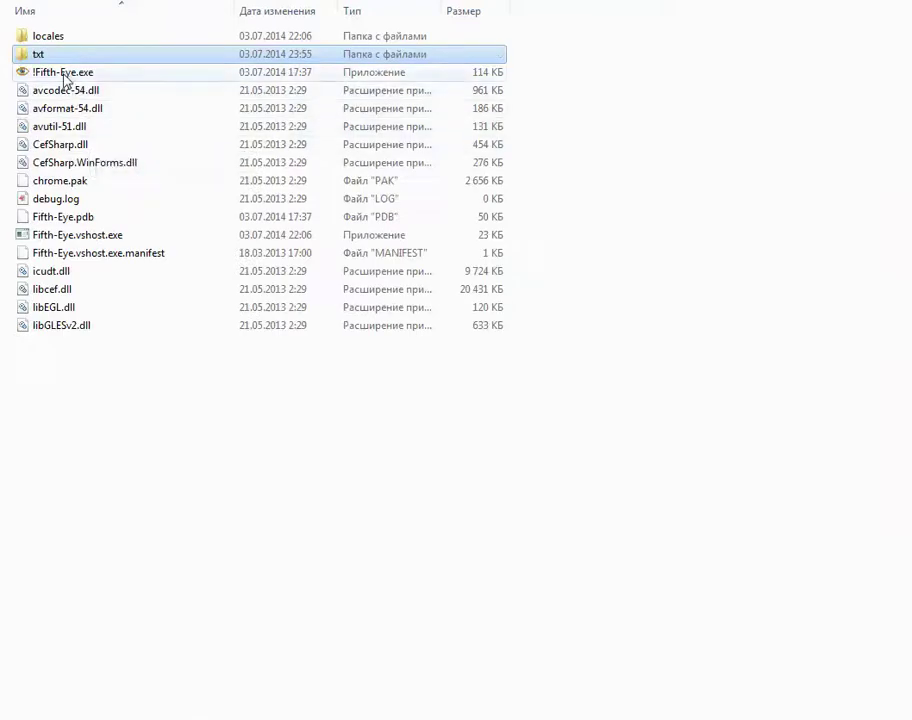
{"action": "double_click", "coordinate": [64, 74]}
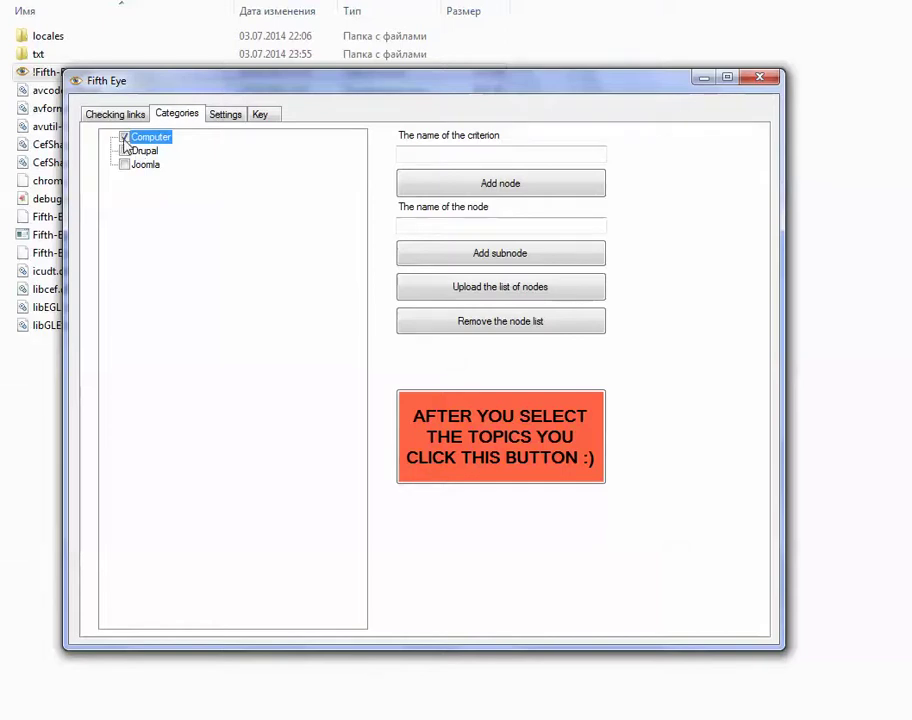
Try adding an unnamed subnode under the Computer category and toggling its selection.
{"action": "left_click", "coordinate": [488, 256]}
{"action": "left_click", "coordinate": [488, 256]}
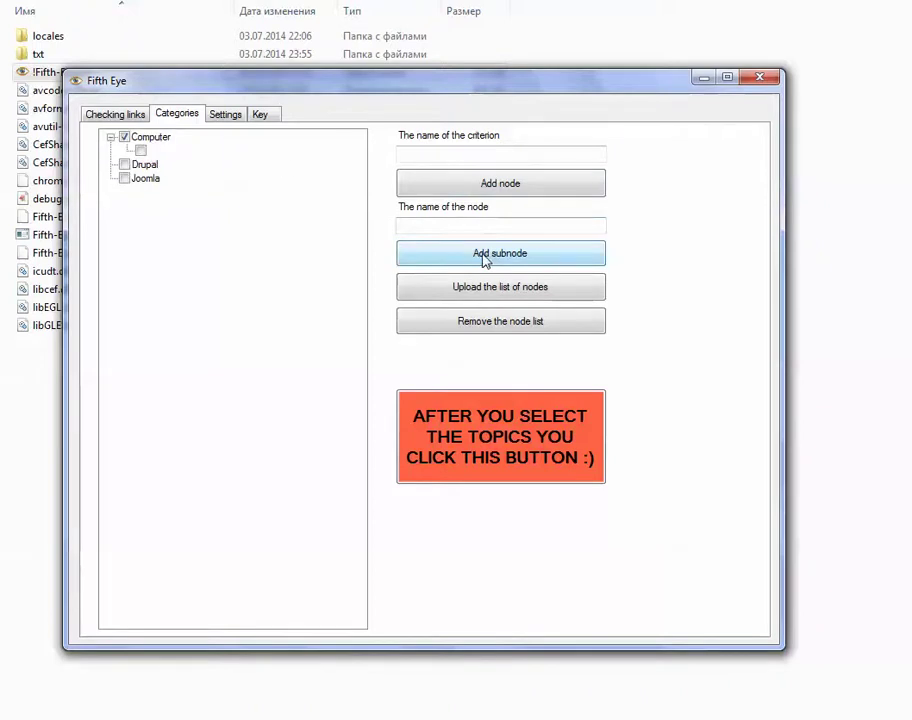
{"action": "left_click", "coordinate": [141, 151]}
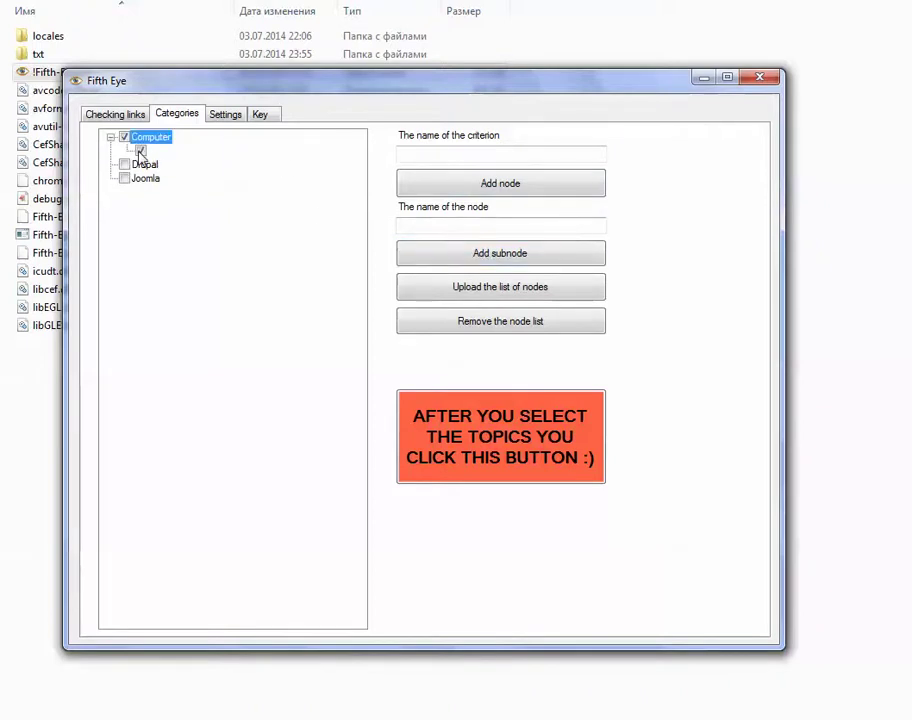
{"action": "left_click", "coordinate": [141, 151]}
{"action": "left_click", "coordinate": [140, 165]}
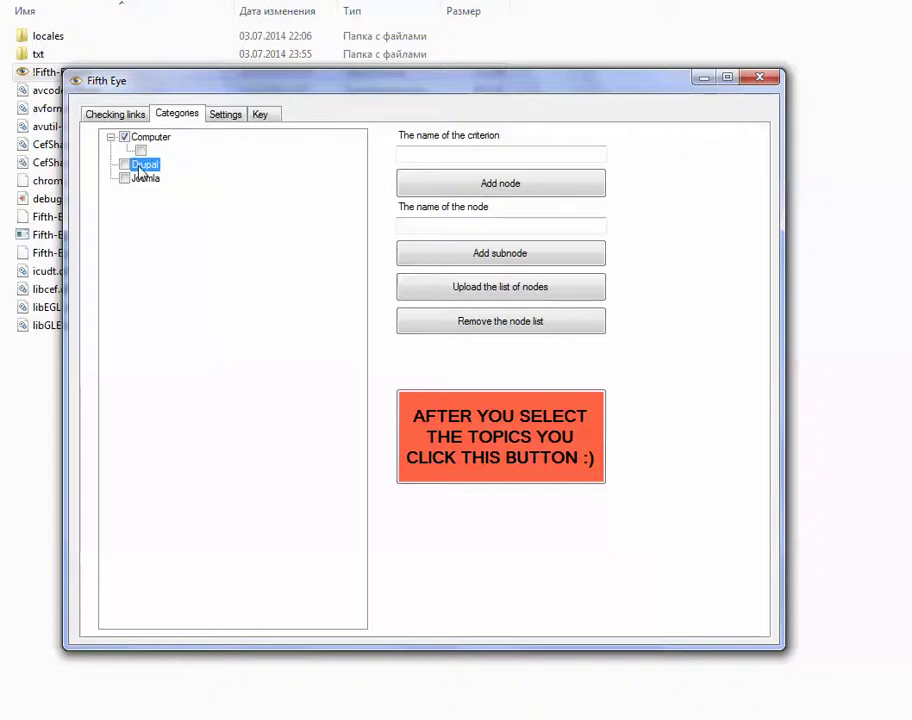
Replace the node list with the one from category-list.txt and confirm Node_1 as the selected topic.
{"action": "left_click", "coordinate": [492, 324]}
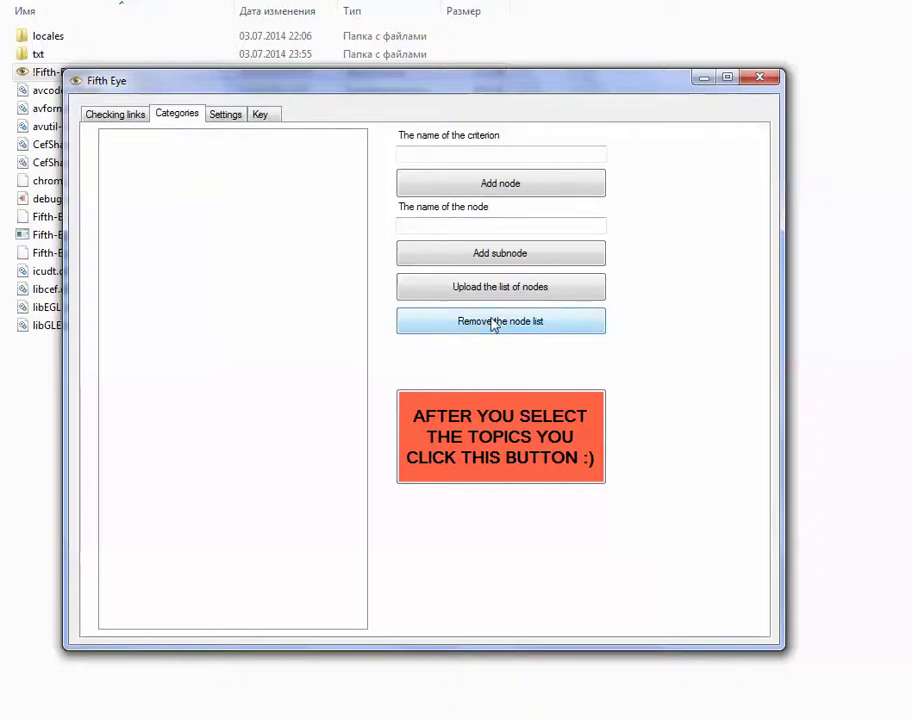
{"action": "left_click", "coordinate": [490, 289]}
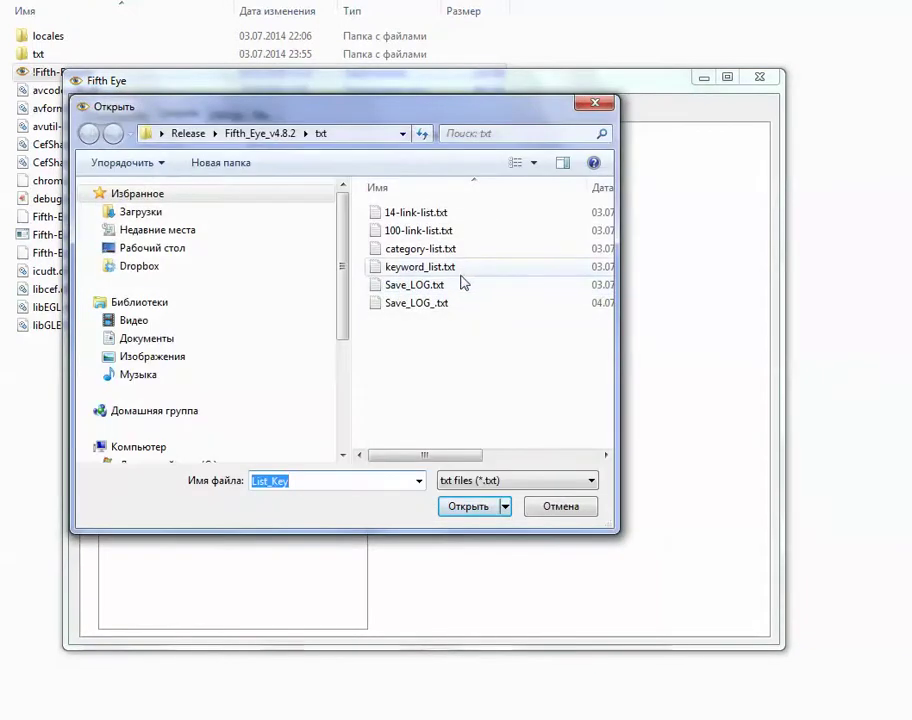
{"action": "double_click", "coordinate": [436, 250]}
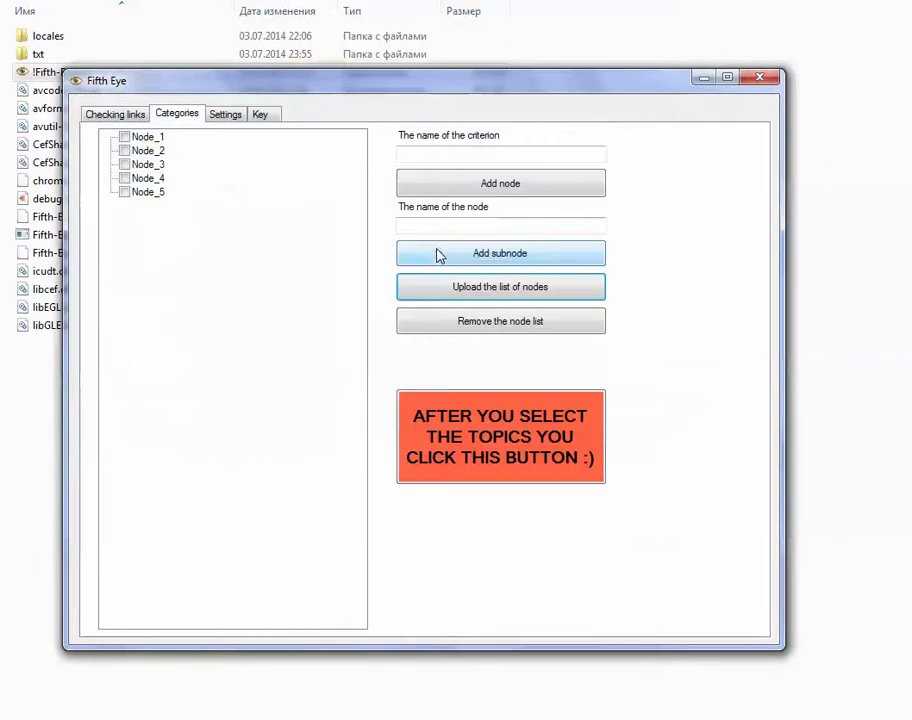
{"action": "left_click", "coordinate": [124, 138]}
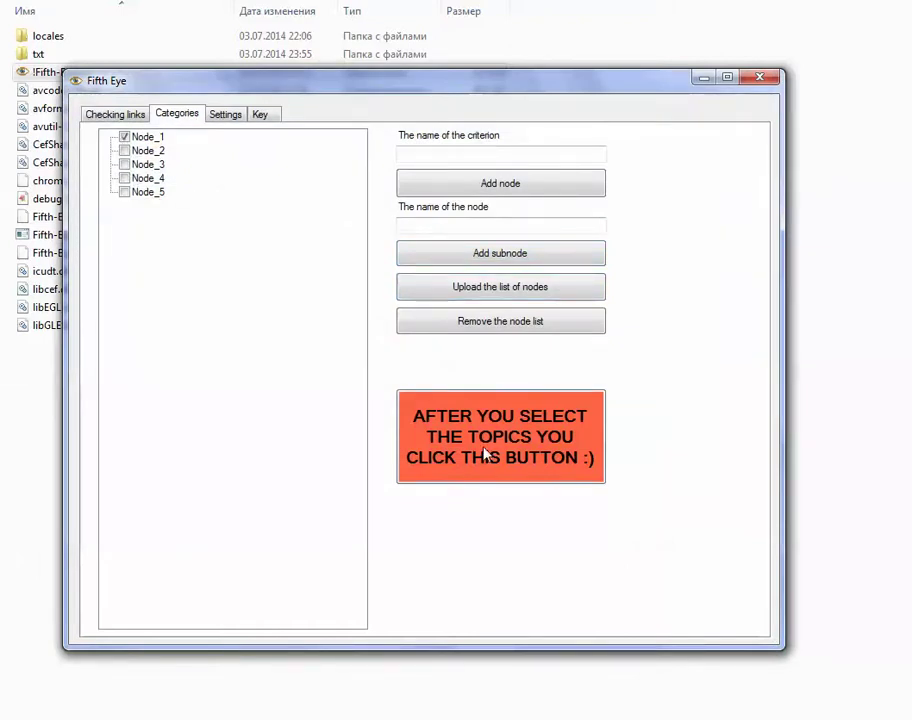
{"action": "left_click", "coordinate": [483, 432]}
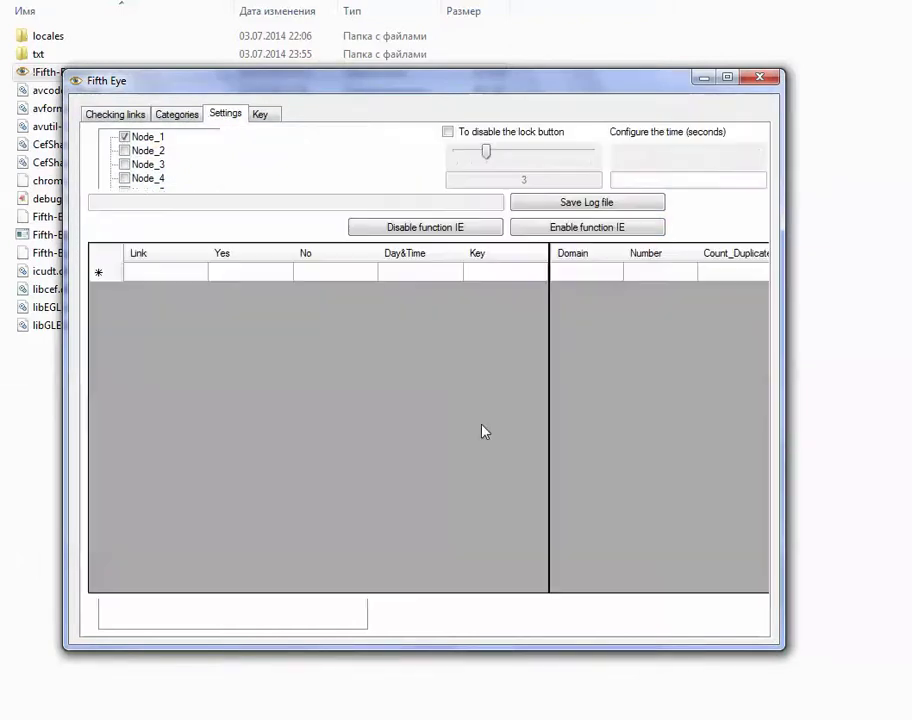
Load the URLs to check from 100-link-list.txt.
{"action": "left_click", "coordinate": [193, 164]}
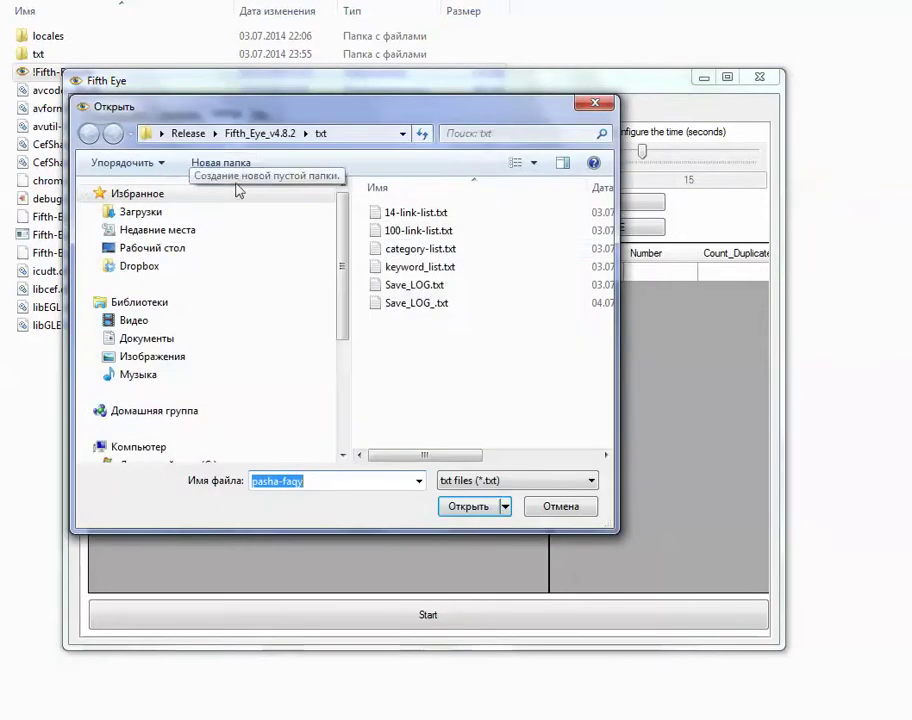
{"action": "left_click", "coordinate": [415, 231]}
{"action": "left_click", "coordinate": [472, 504]}
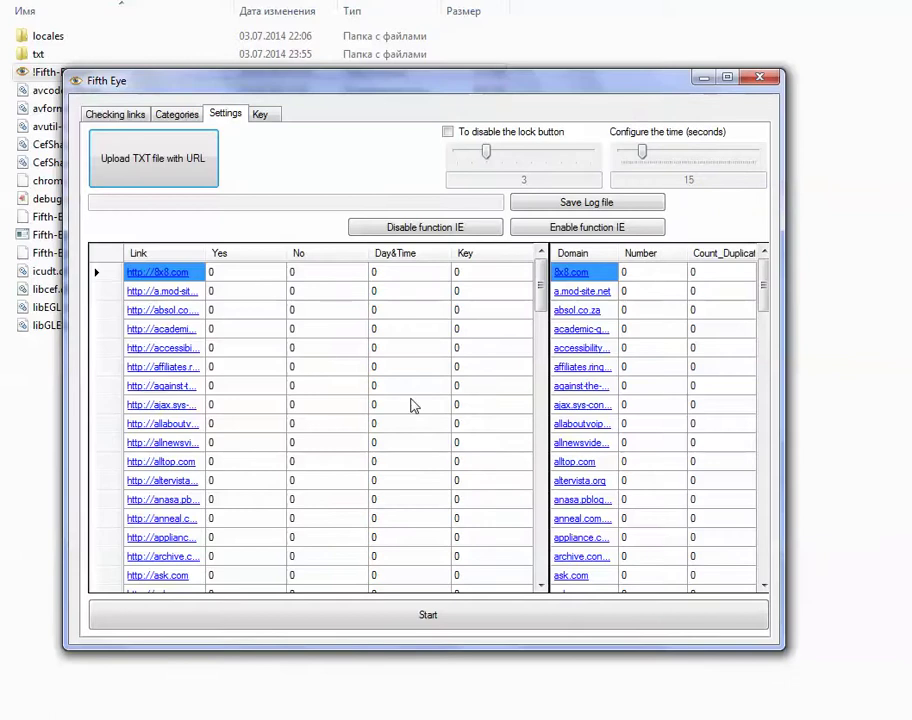
Set Save_LOG.txt in the txt folder as the log file, overwriting the existing file.
{"action": "left_click", "coordinate": [553, 205]}
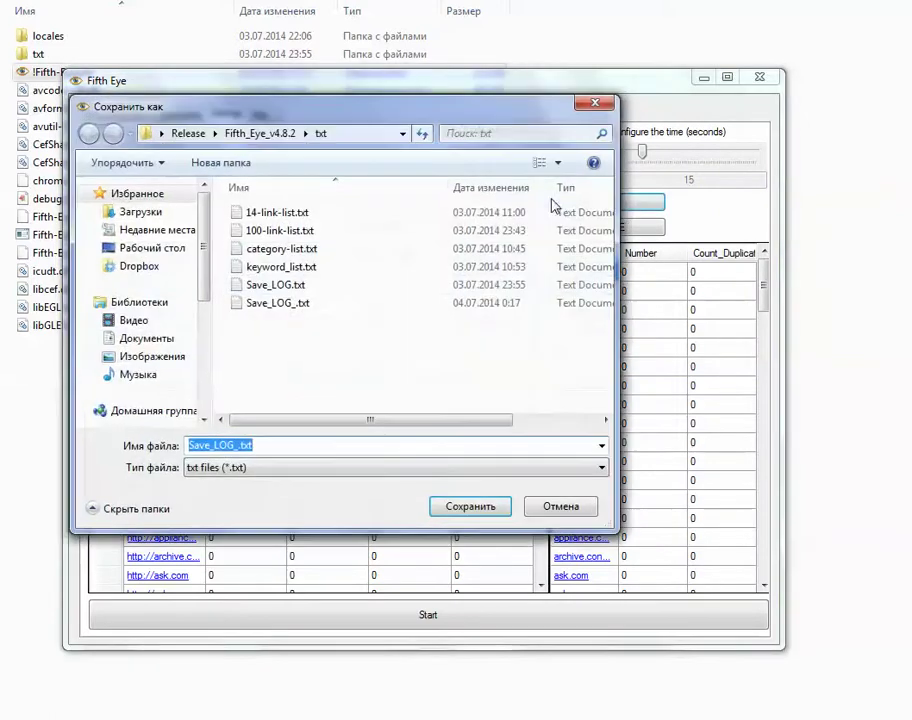
{"action": "left_click", "coordinate": [298, 287]}
{"action": "left_click", "coordinate": [486, 505]}
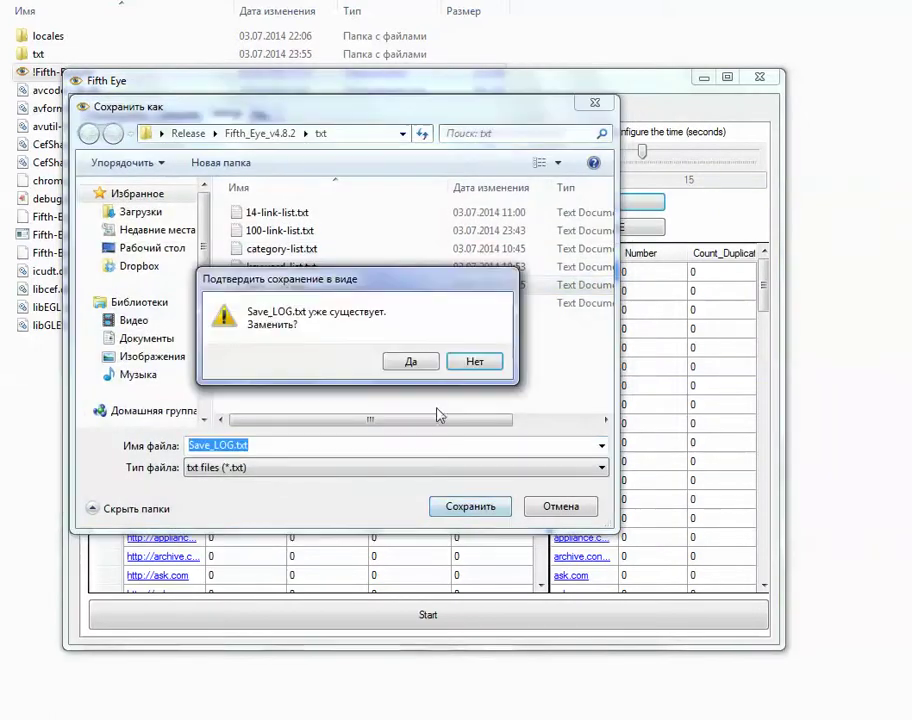
{"action": "left_click", "coordinate": [411, 362]}
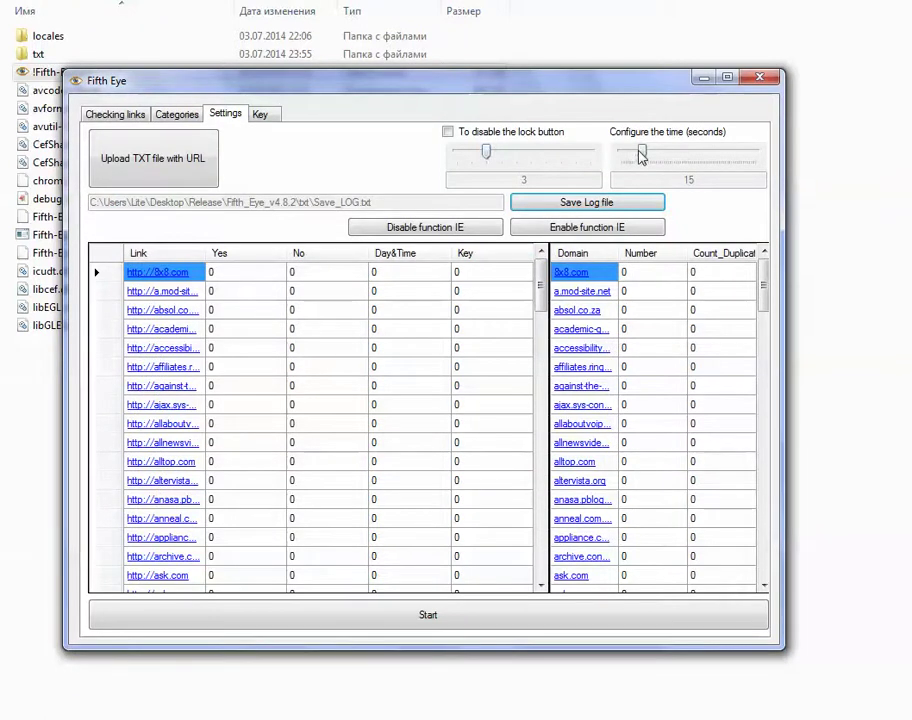
Set the viewing time per site to 8 seconds and start checking the links.
{"action": "left_click_drag", "start_coordinate": [642, 154], "coordinate": [630, 156]}
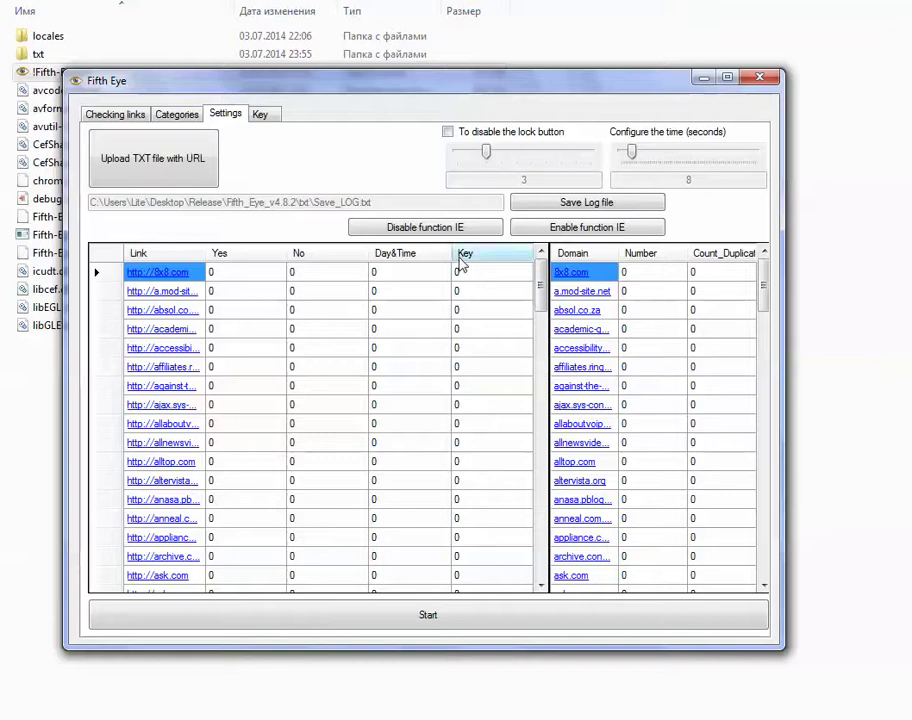
{"action": "left_click", "coordinate": [435, 620]}
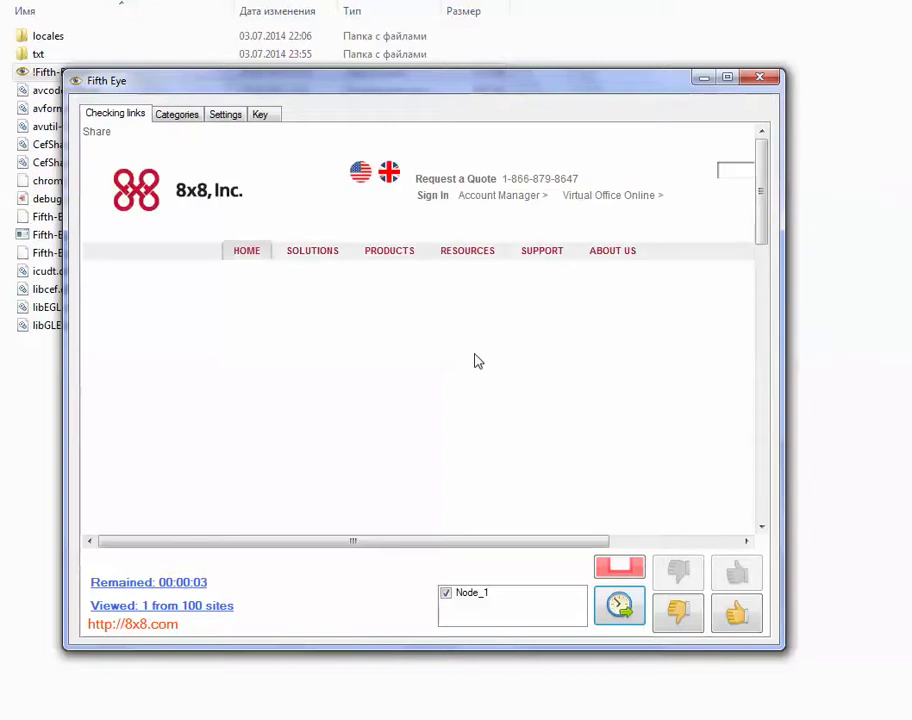
Approve a.mod-site.net for Node_1 and reject absol.co.za, academic-genealogy.com, accessibilitypartners.com and affiliates.ringcentral.com.
{"action": "left_click", "coordinate": [731, 614]}
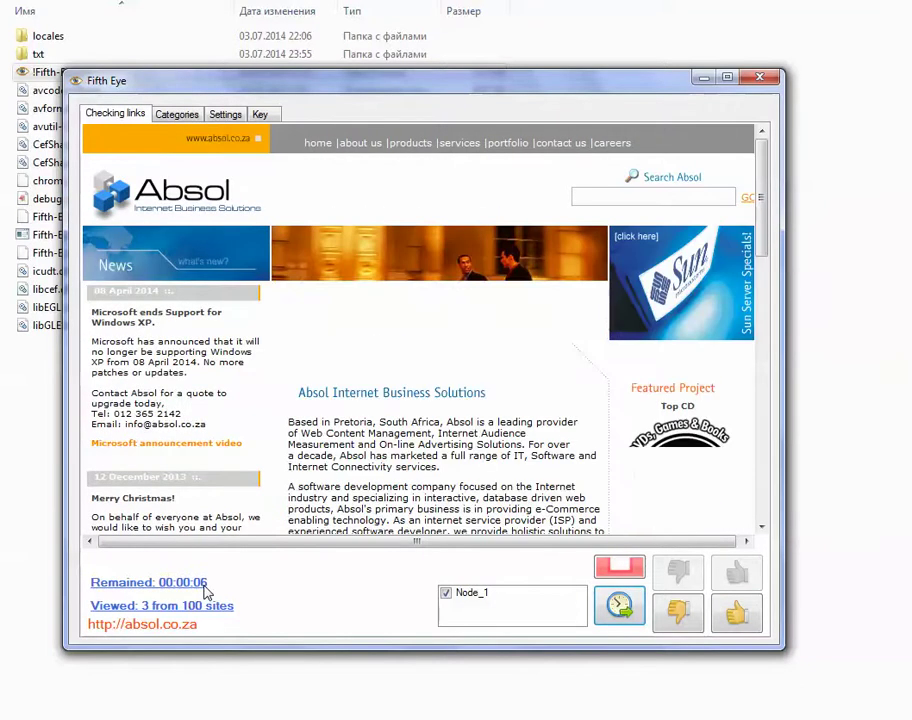
{"action": "left_click", "coordinate": [684, 622]}
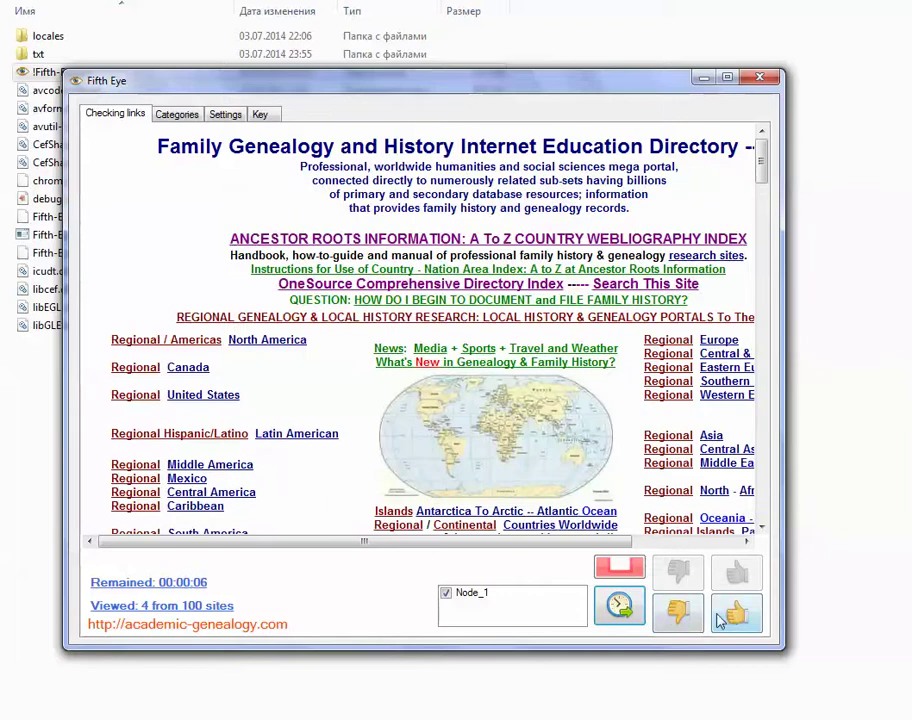
{"action": "left_click", "coordinate": [680, 619]}
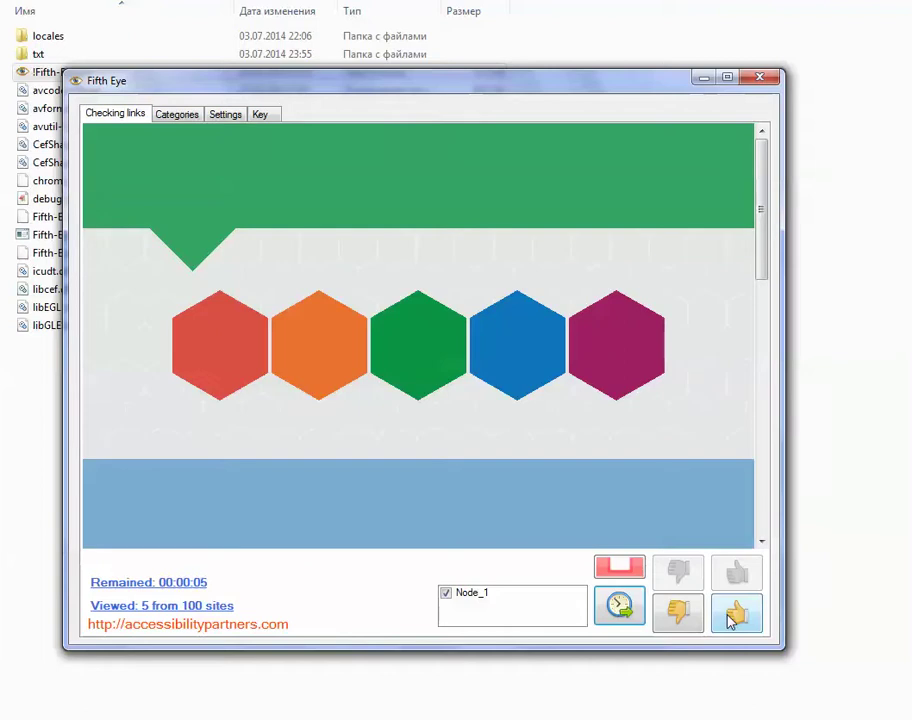
{"action": "left_click", "coordinate": [683, 621]}
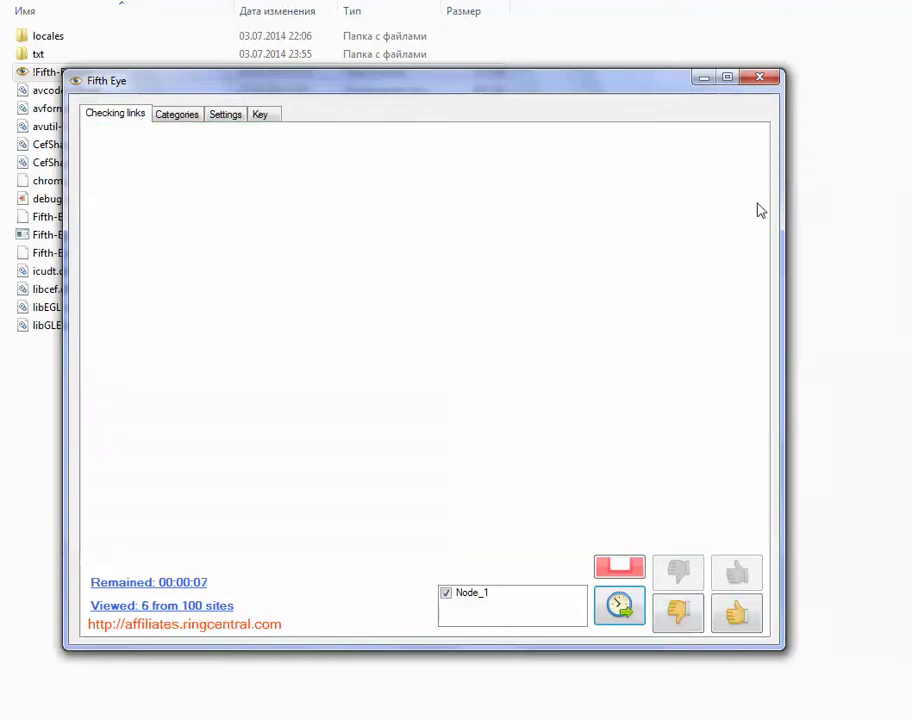
{"action": "left_click_drag", "start_coordinate": [763, 183], "coordinate": [763, 366]}
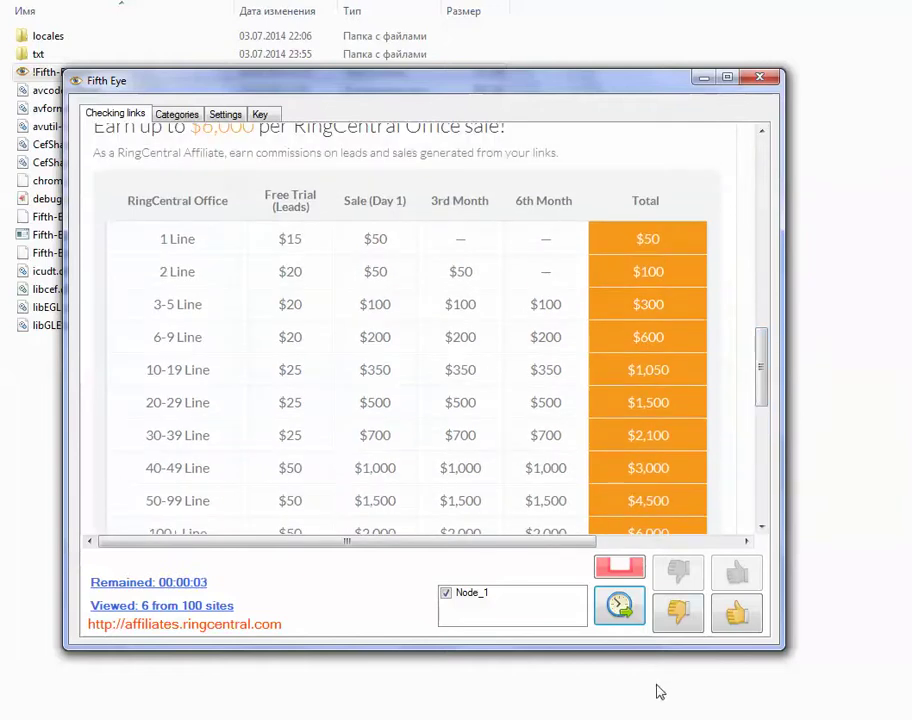
{"action": "left_click", "coordinate": [680, 614]}
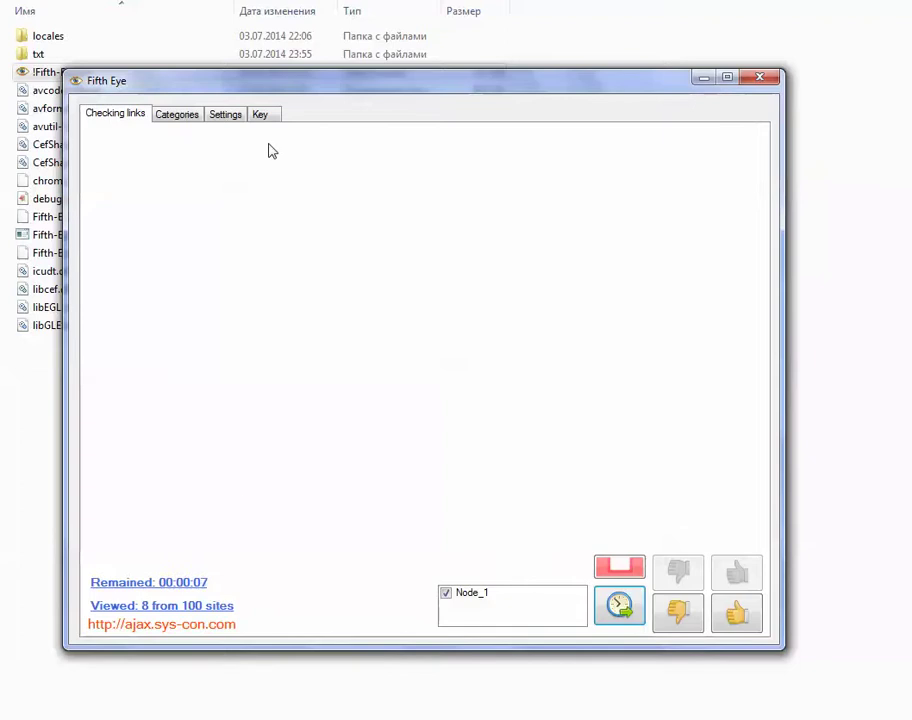
Set the viewing time per site to 17 seconds and reject allaboutvoip.net for Node_1.
{"action": "left_click", "coordinate": [222, 120]}
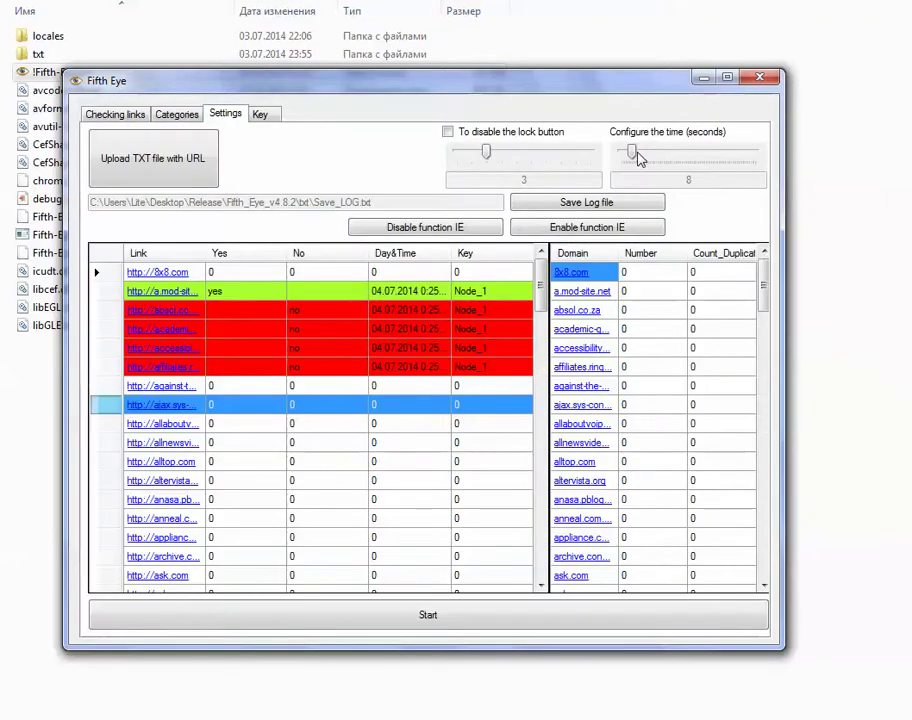
{"action": "left_click_drag", "start_coordinate": [624, 150], "coordinate": [648, 157]}
{"action": "left_click", "coordinate": [113, 116]}
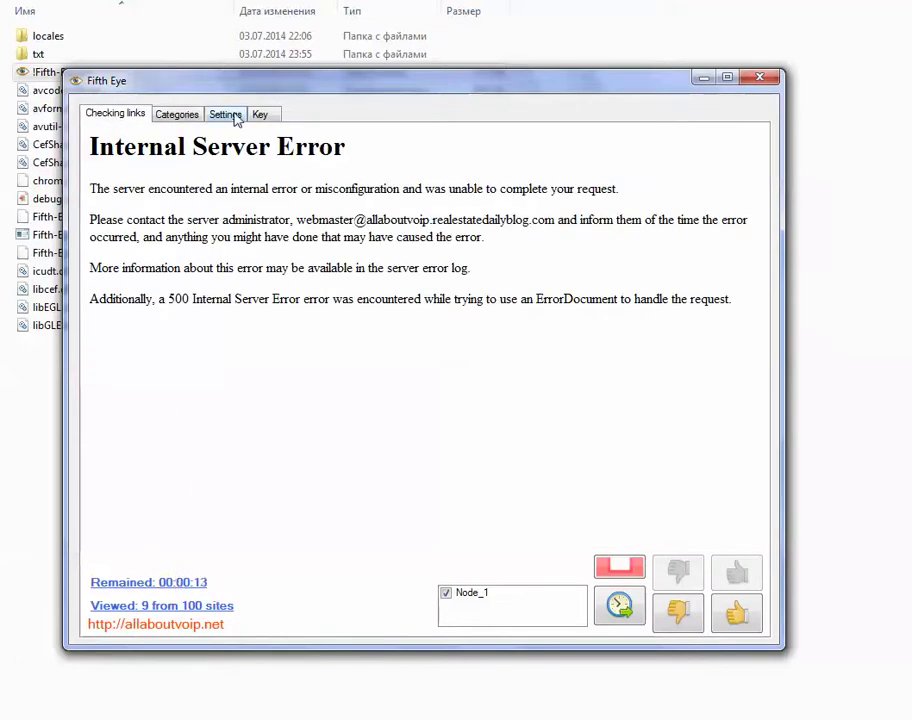
{"action": "left_click", "coordinate": [680, 613]}
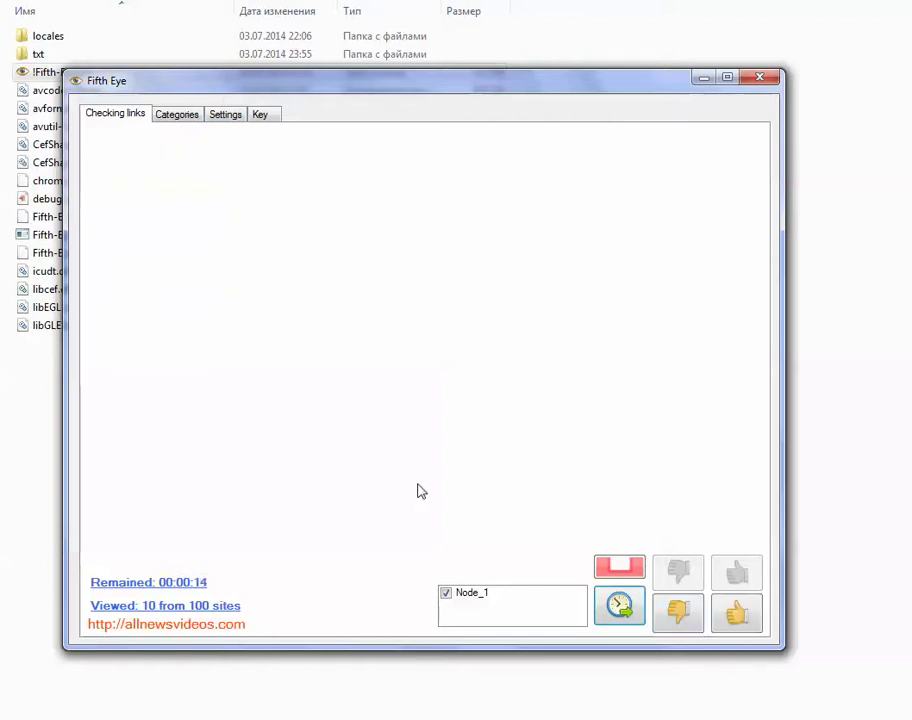
Review the recorded yes and no results in the link table and switch back to the program folder.
{"action": "left_click", "coordinate": [222, 117]}
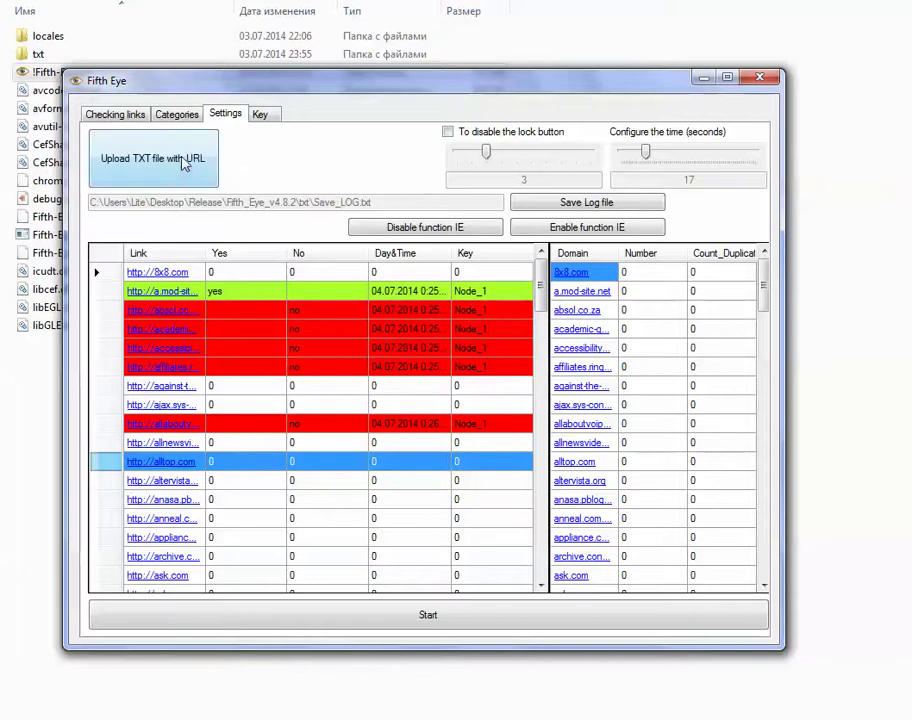
{"action": "left_click", "coordinate": [52, 388]}
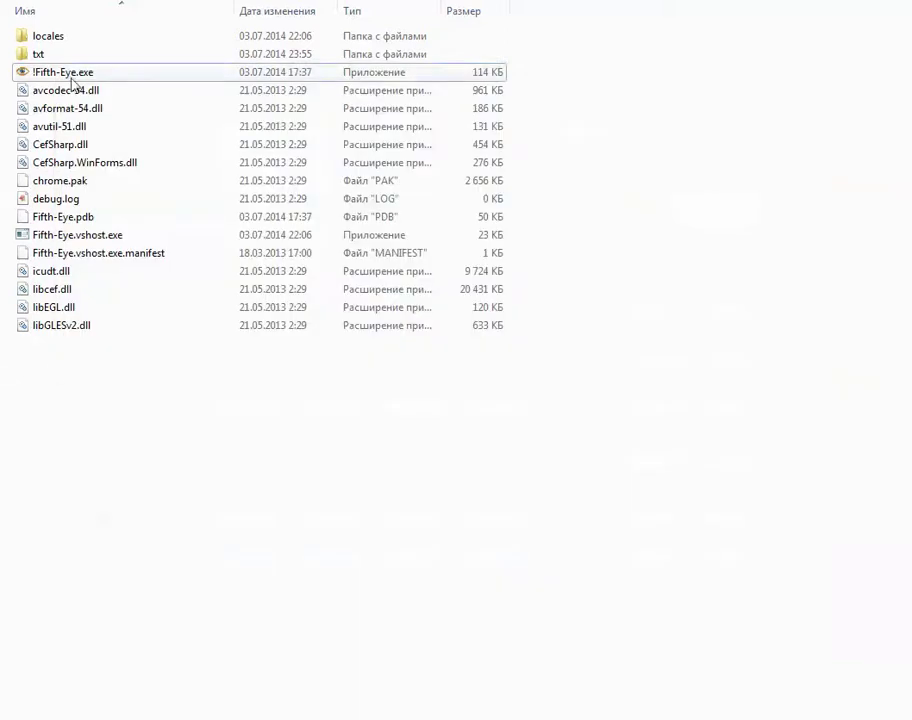
Open Save_LOG.txt from the txt folder in an enlarged editor window and review the logged site ratings.
{"action": "double_click", "coordinate": [60, 56]}
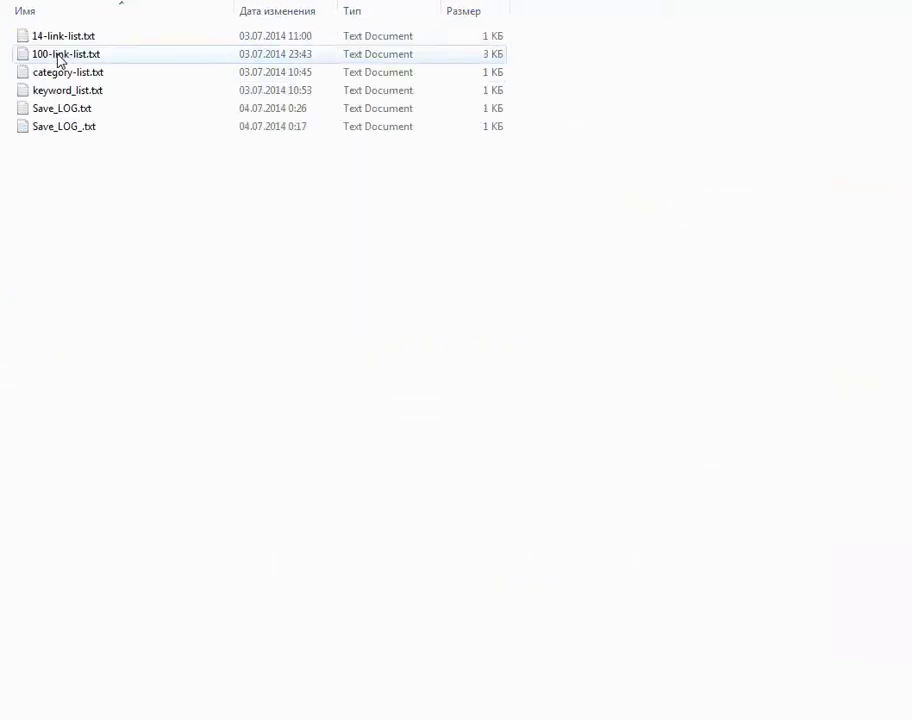
{"action": "left_click", "coordinate": [87, 116]}
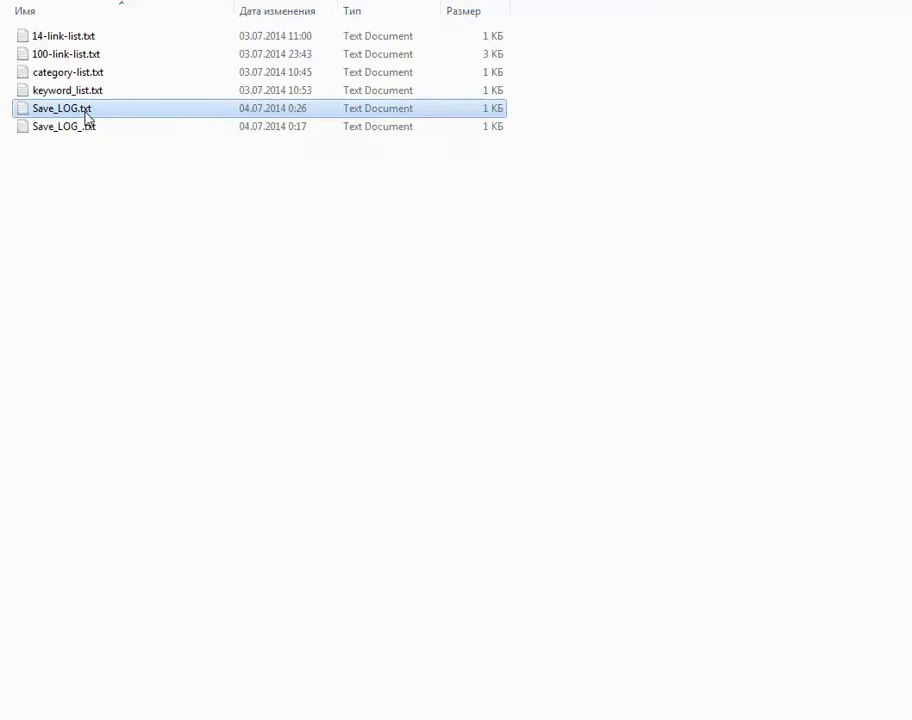
{"action": "double_click", "coordinate": [87, 114]}
{"action": "left_click", "coordinate": [757, 155]}
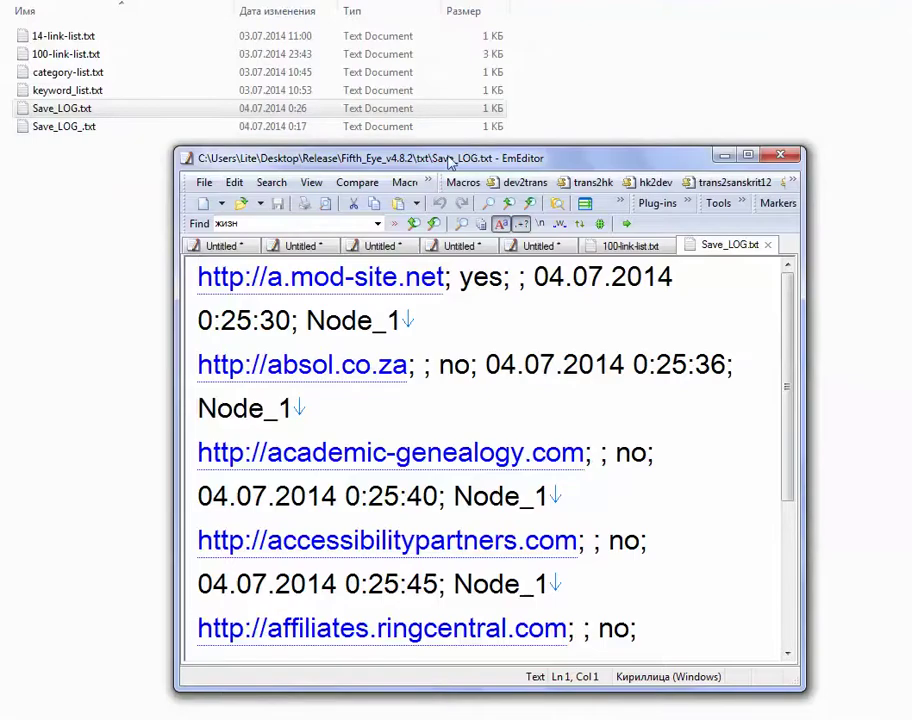
{"action": "left_click_drag", "start_coordinate": [383, 155], "coordinate": [293, 69]}
{"action": "left_click_drag", "start_coordinate": [714, 600], "coordinate": [866, 678]}
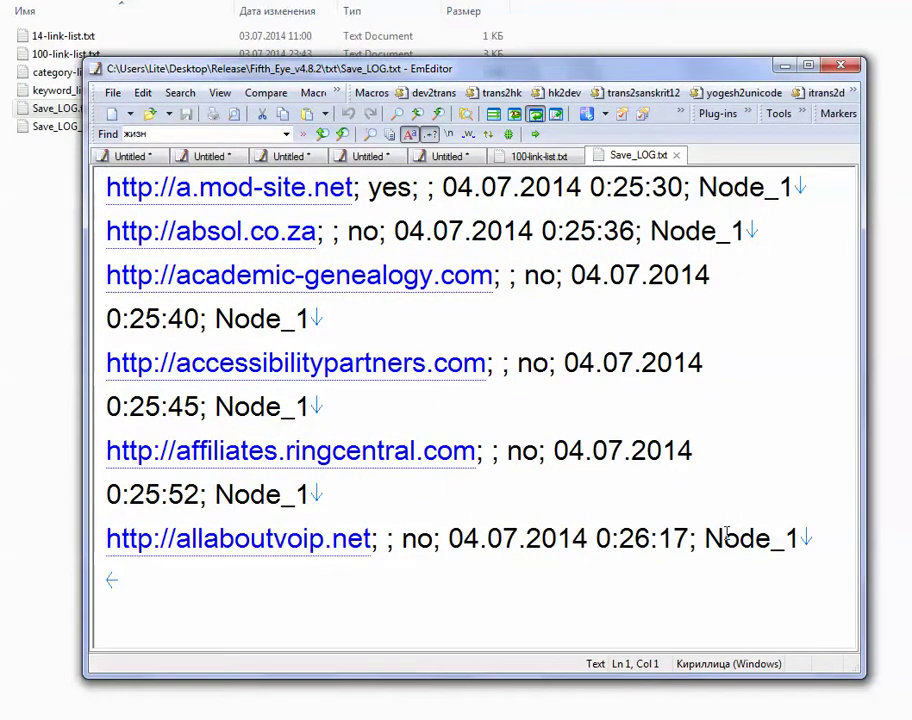
{"action": "left_click", "coordinate": [678, 452]}
{"action": "left_click", "coordinate": [785, 66]}
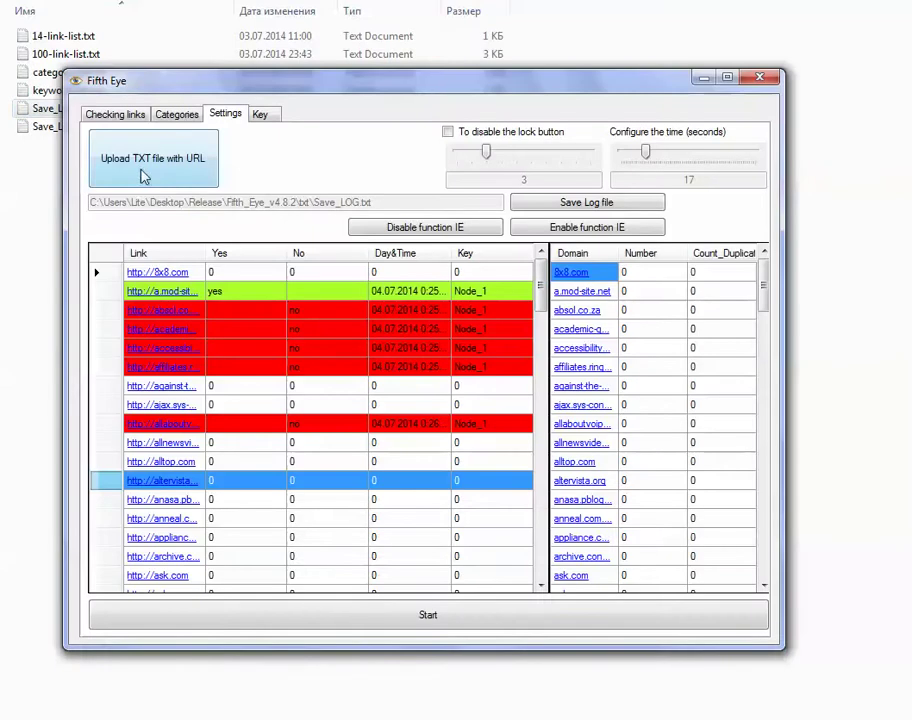
Review the selected categories and the recorded ratings in the link table of Fifth Eye.
{"action": "left_click", "coordinate": [160, 118]}
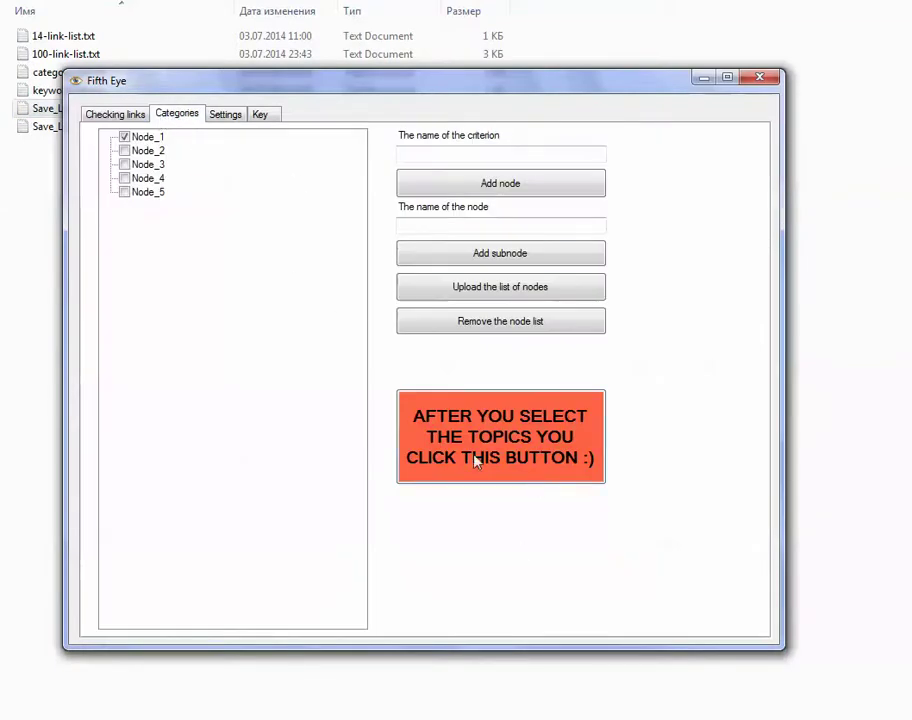
{"action": "left_click", "coordinate": [228, 116]}
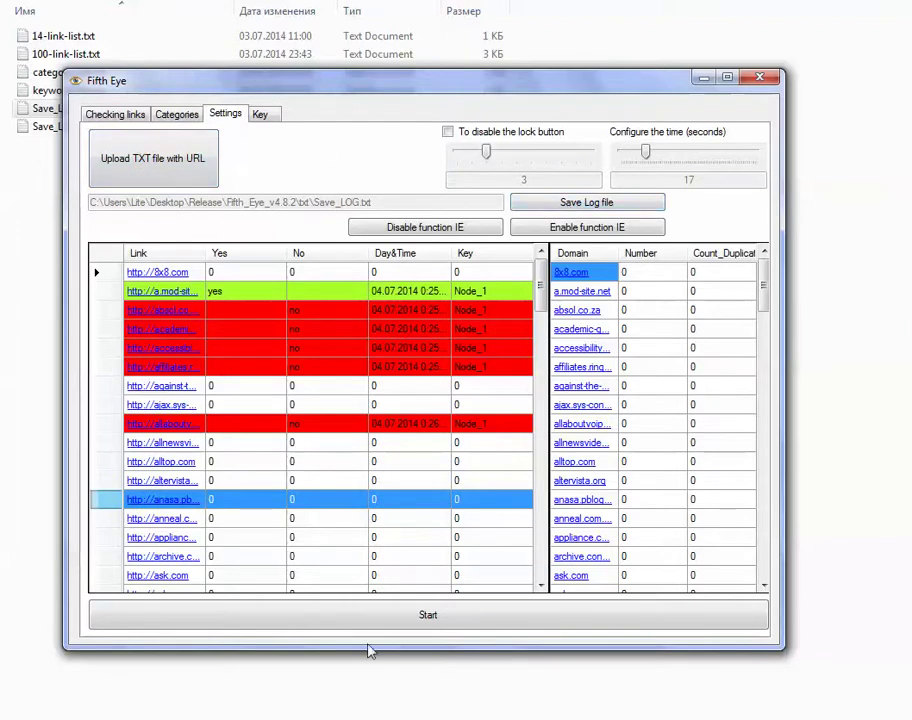
Browse anasa.pblogs.gr, approve anneal.com.tw for Node_1, and switch back to the folder with the log file.
{"action": "left_click", "coordinate": [130, 116]}
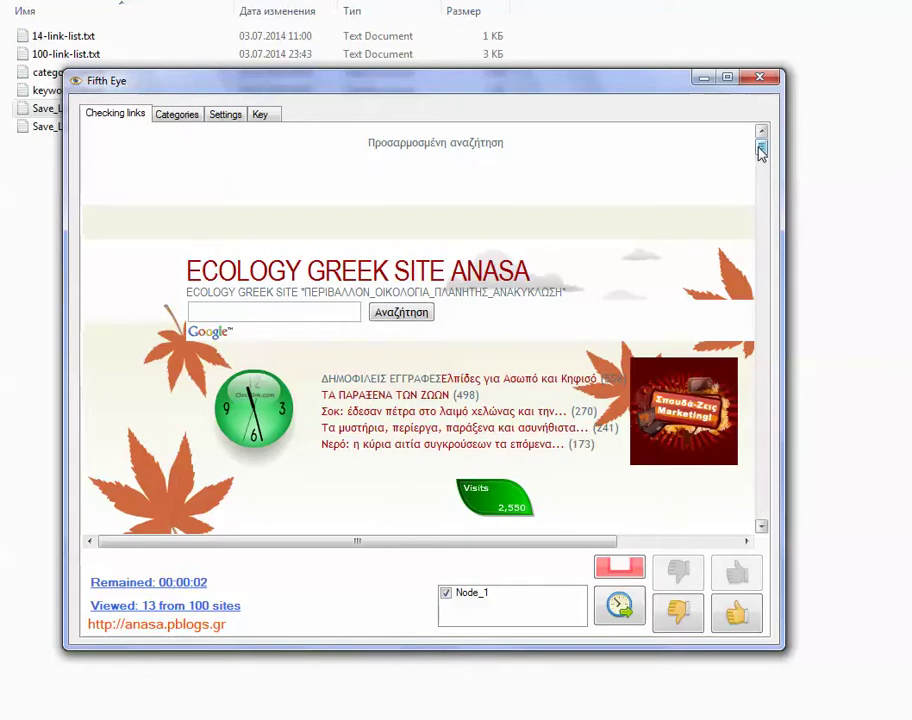
{"action": "left_click_drag", "start_coordinate": [762, 152], "coordinate": [765, 183]}
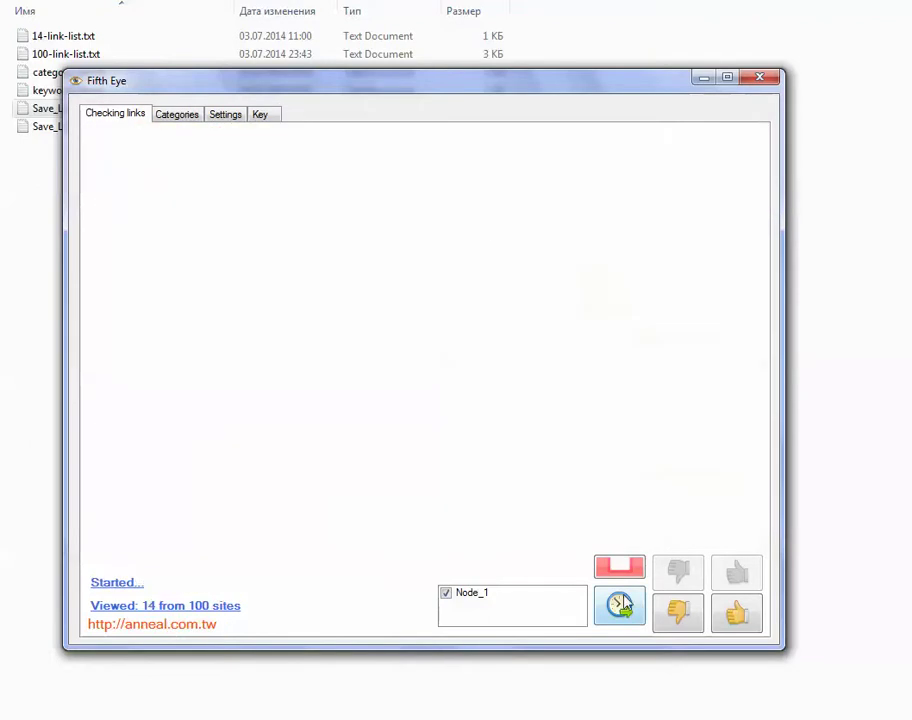
{"action": "left_click", "coordinate": [738, 625]}
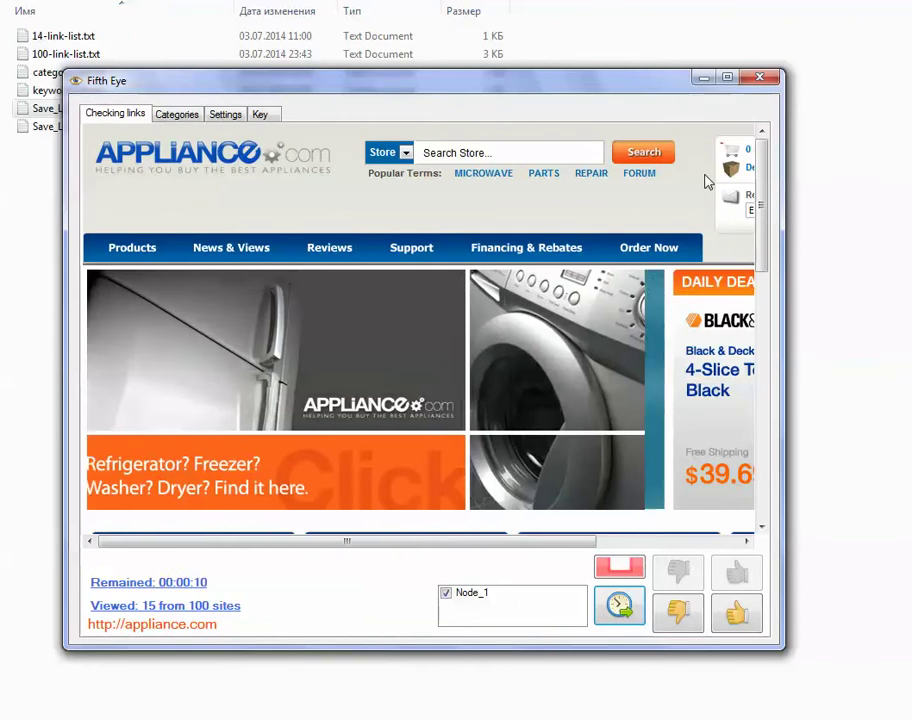
{"action": "left_click", "coordinate": [704, 78]}
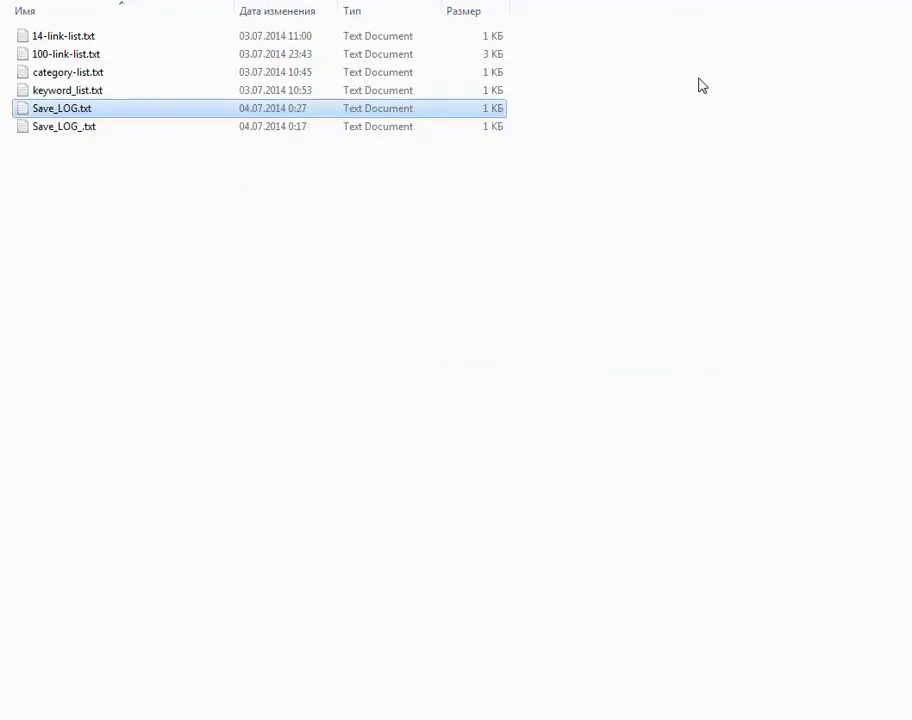